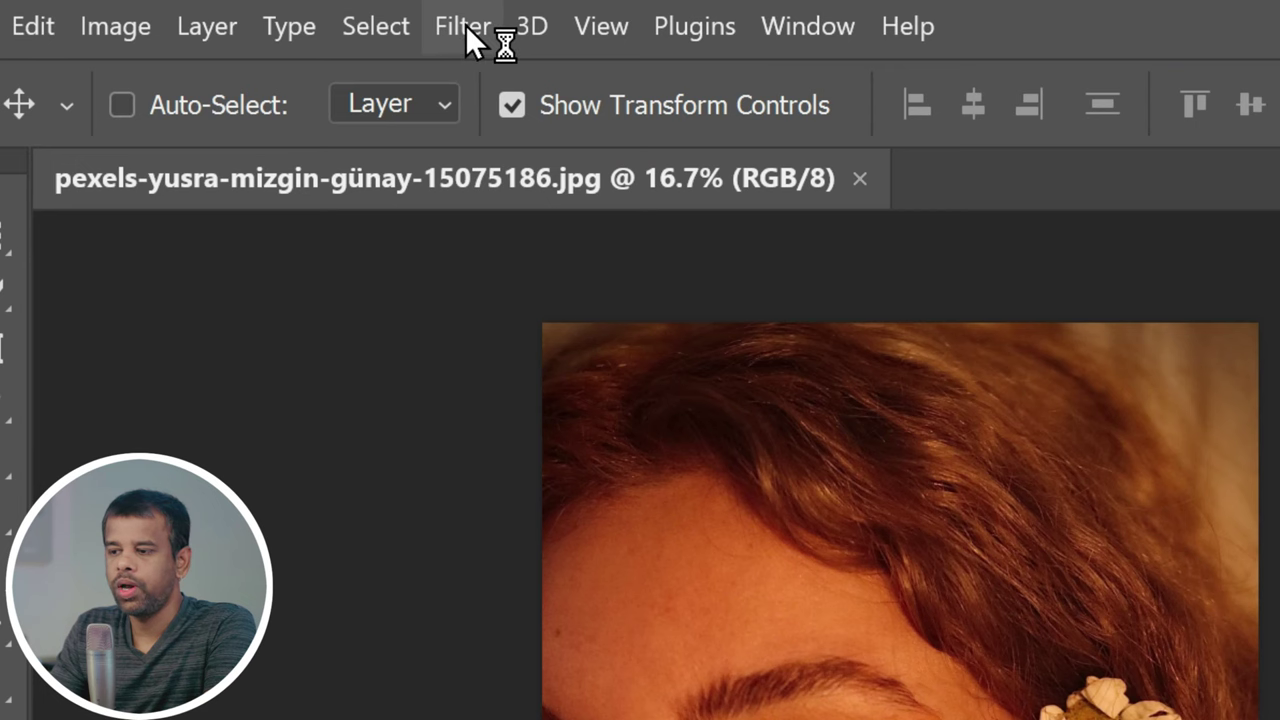
- Open Neural Filters from the Filter menu and switch on the Colorize filter
{"action": "left_click", "coordinate": [465, 25]}
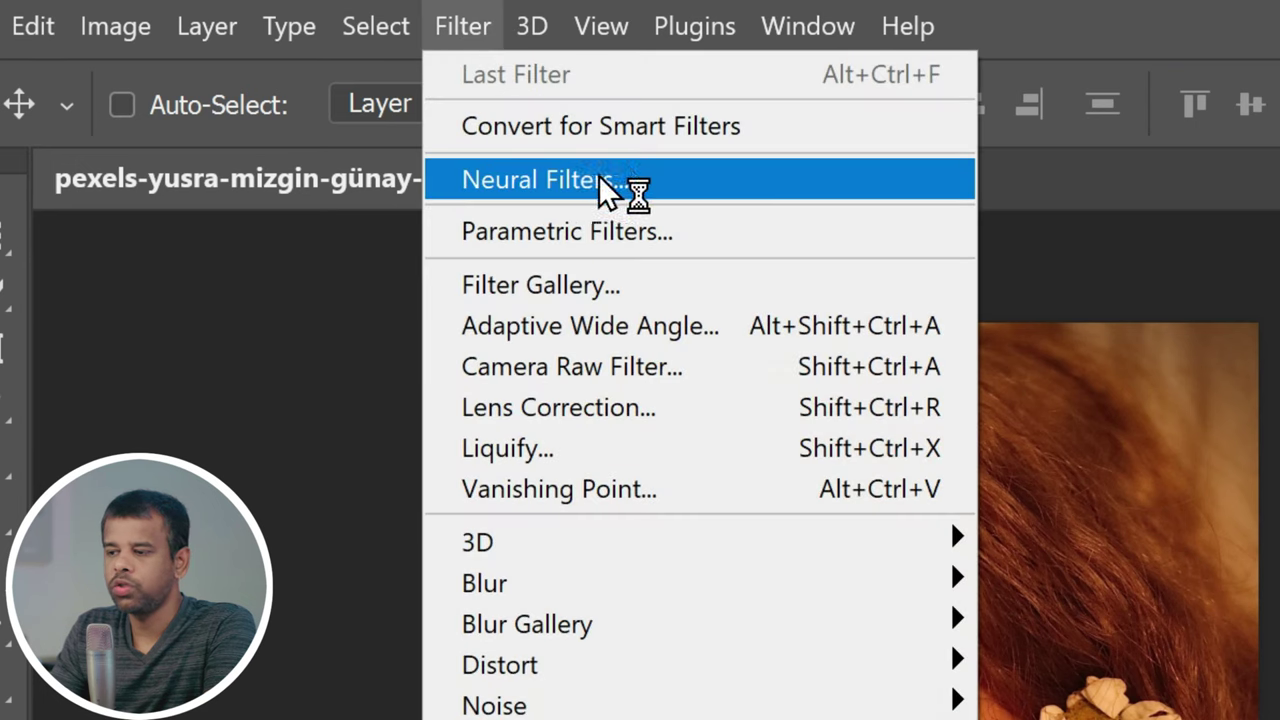
{"action": "left_click", "coordinate": [640, 179]}
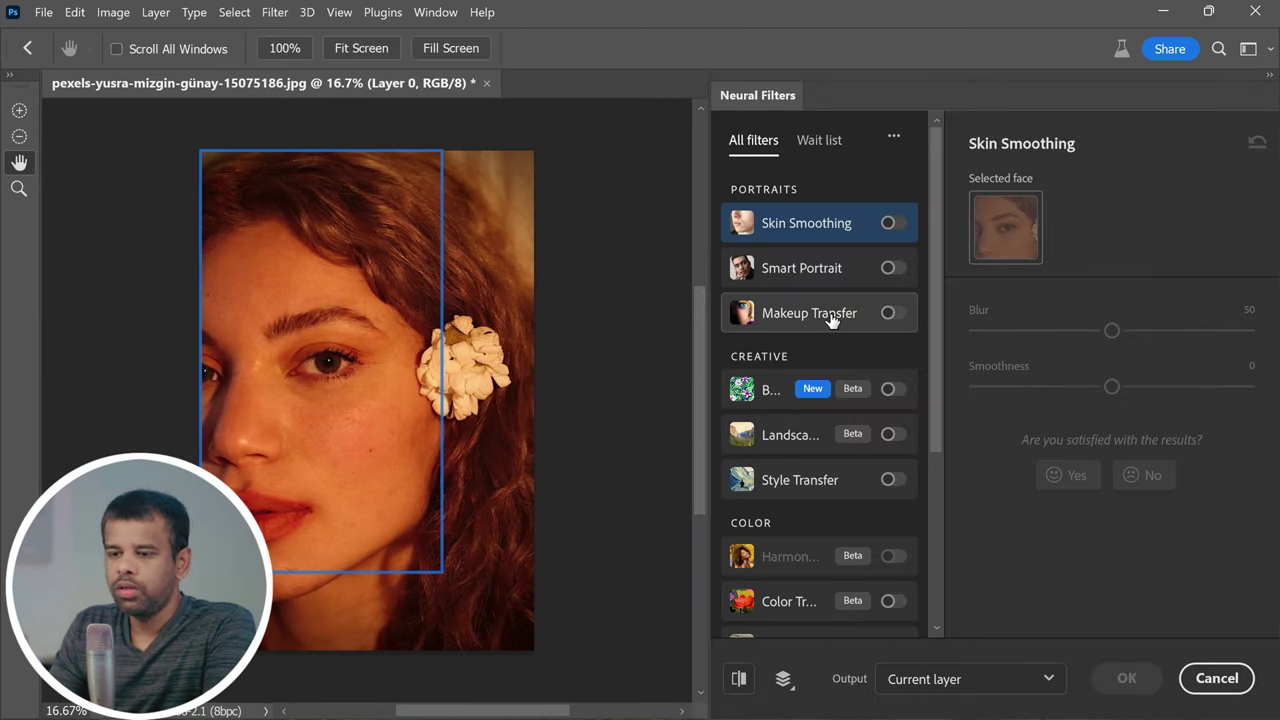
{"action": "mouse_move", "coordinate": [830, 319]}
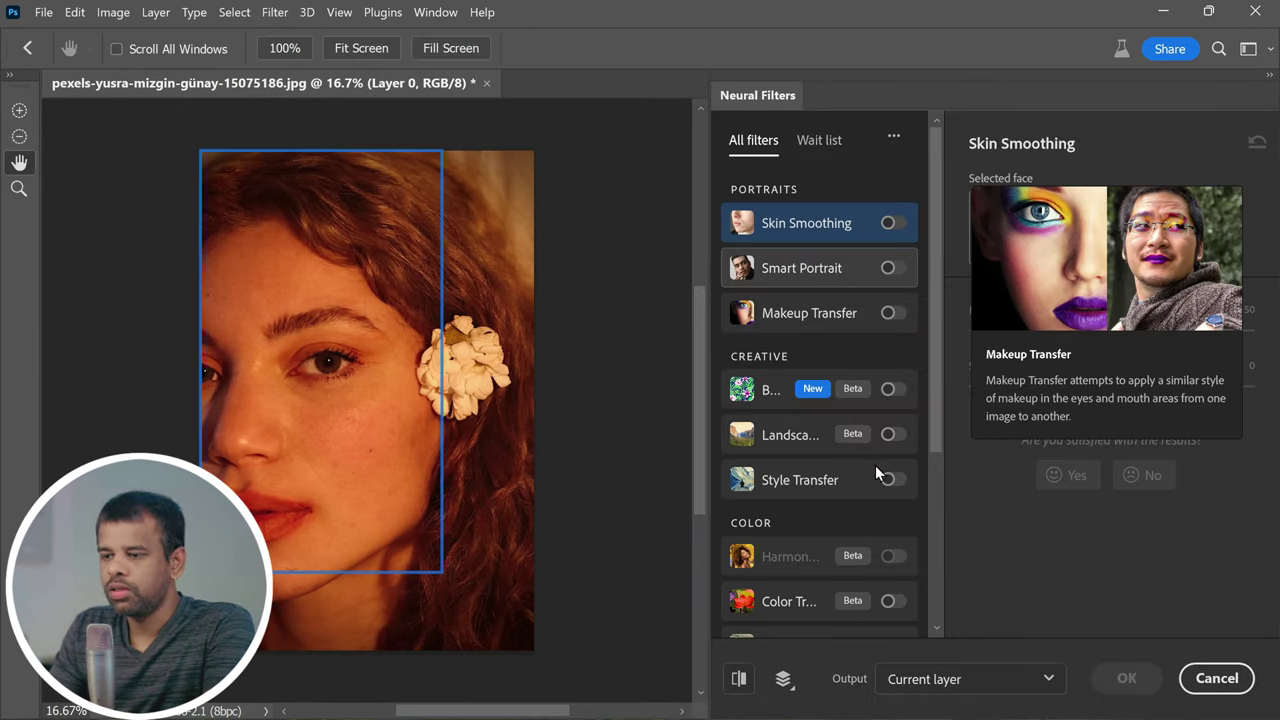
{"action": "scroll", "coordinate": [835, 480], "scroll_direction": "down", "scroll_amount": 5}
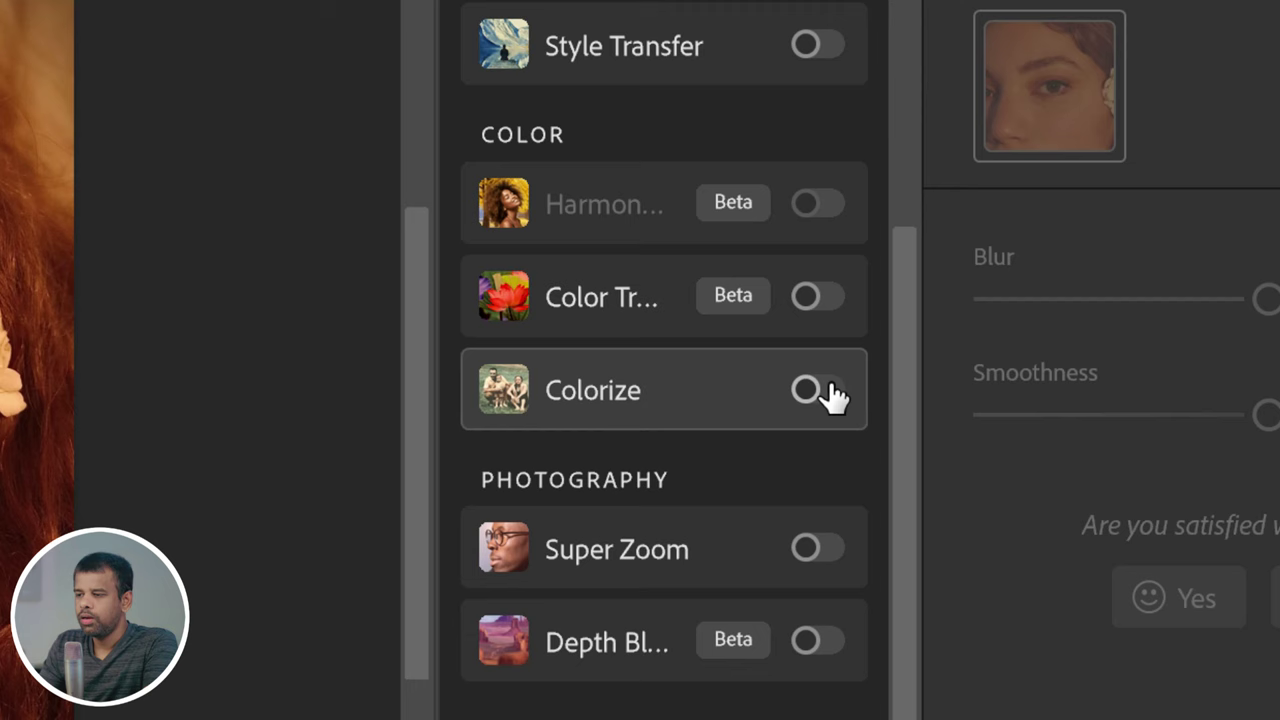
{"action": "left_click", "coordinate": [818, 391]}
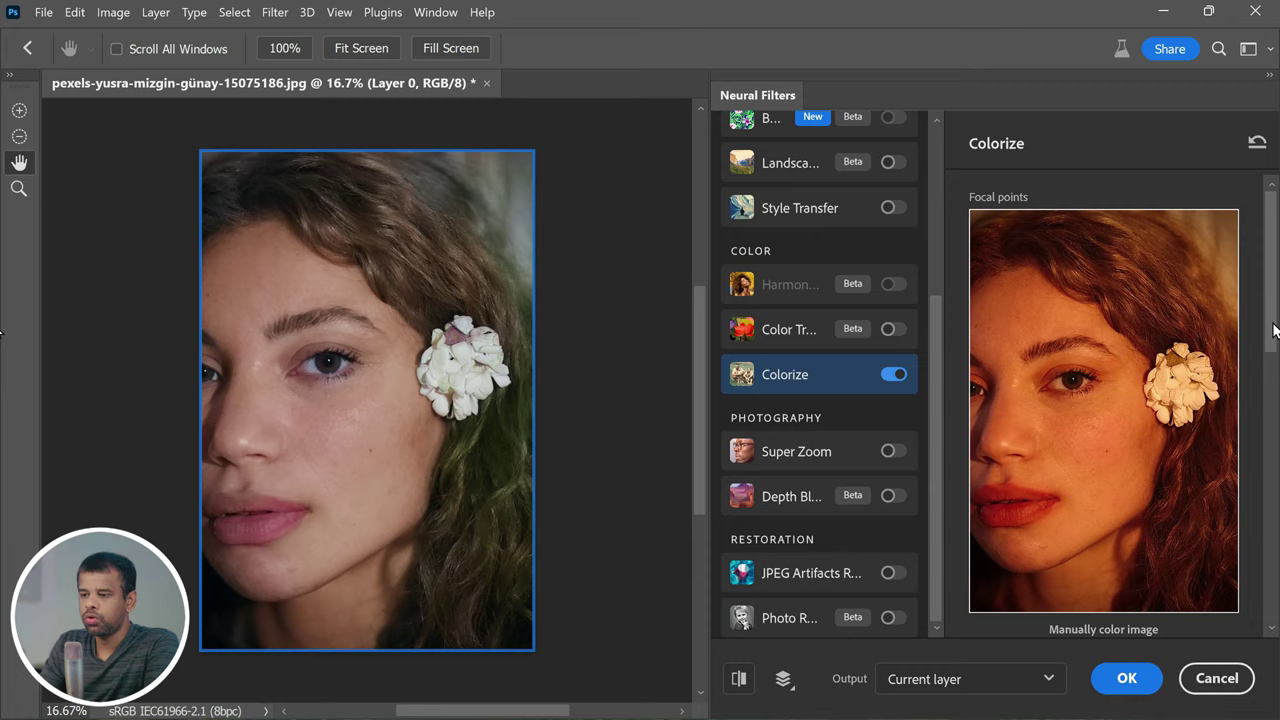
- Output Colorize as a new color layer, compare it with the original, and apply it
{"action": "scroll", "coordinate": [1274, 330], "scroll_direction": "down", "scroll_amount": 10}
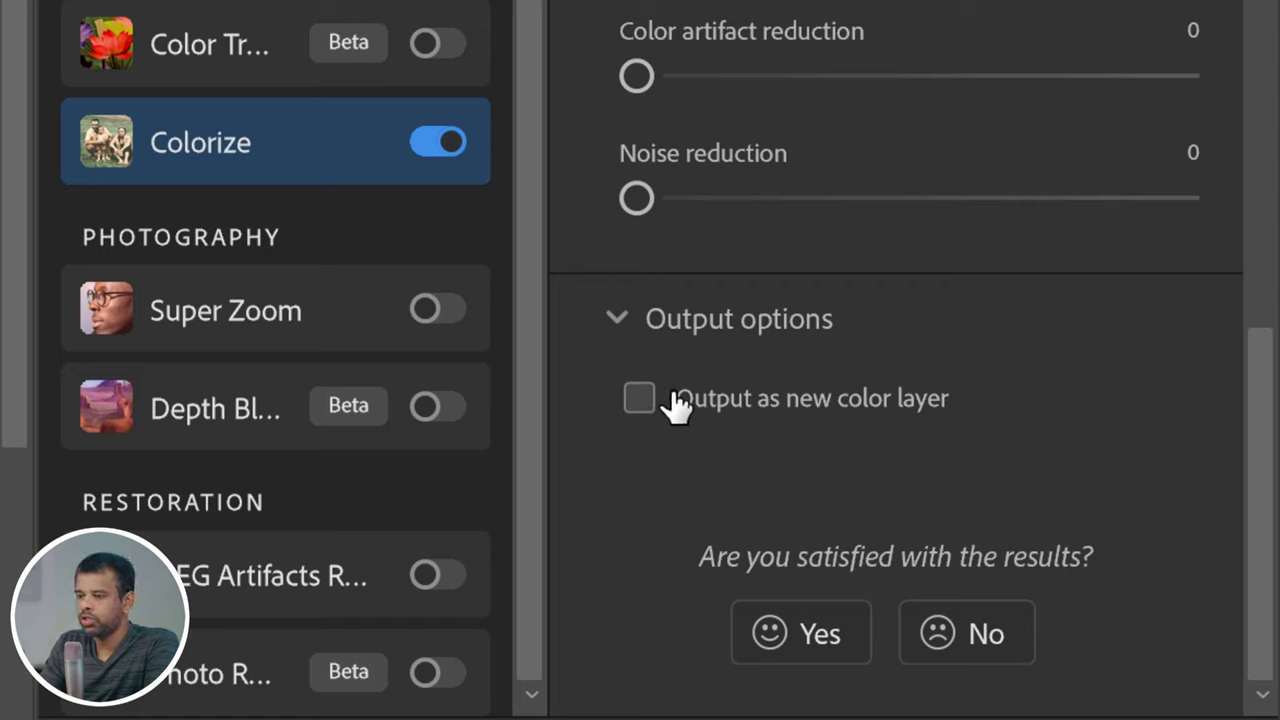
{"action": "left_click", "coordinate": [641, 398]}
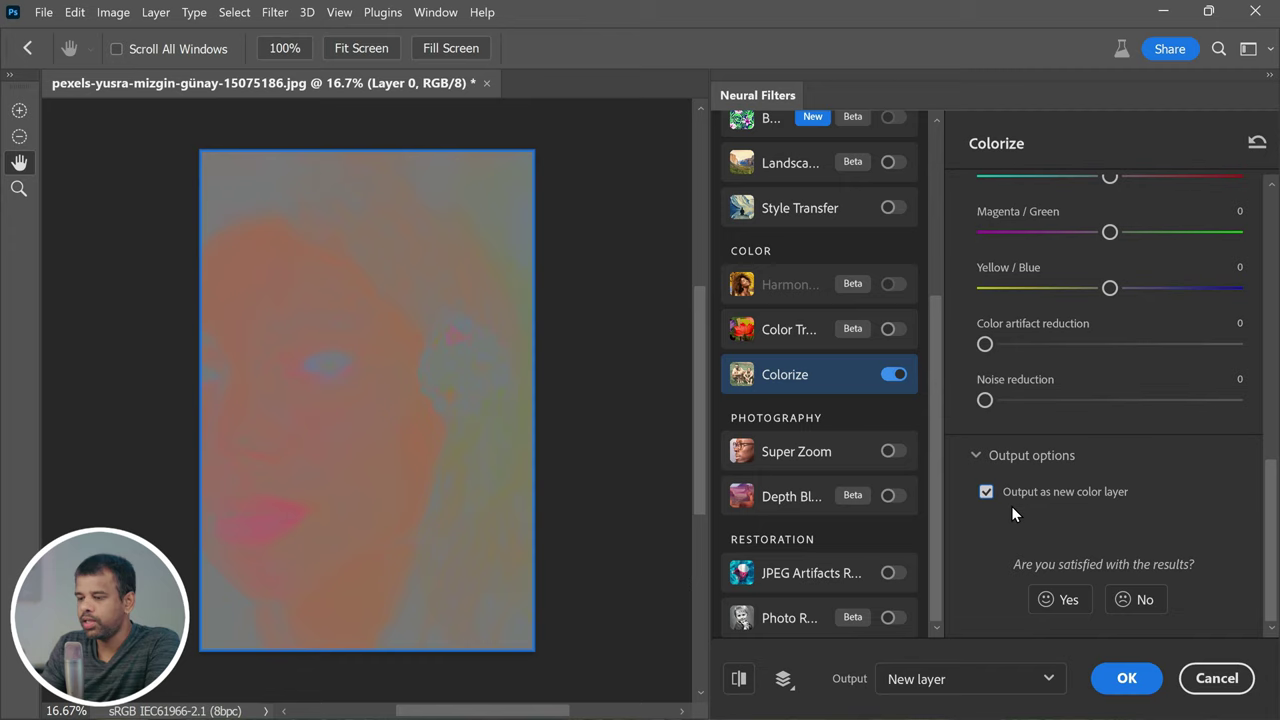
{"action": "left_click", "coordinate": [986, 492]}
{"action": "left_click", "coordinate": [986, 492]}
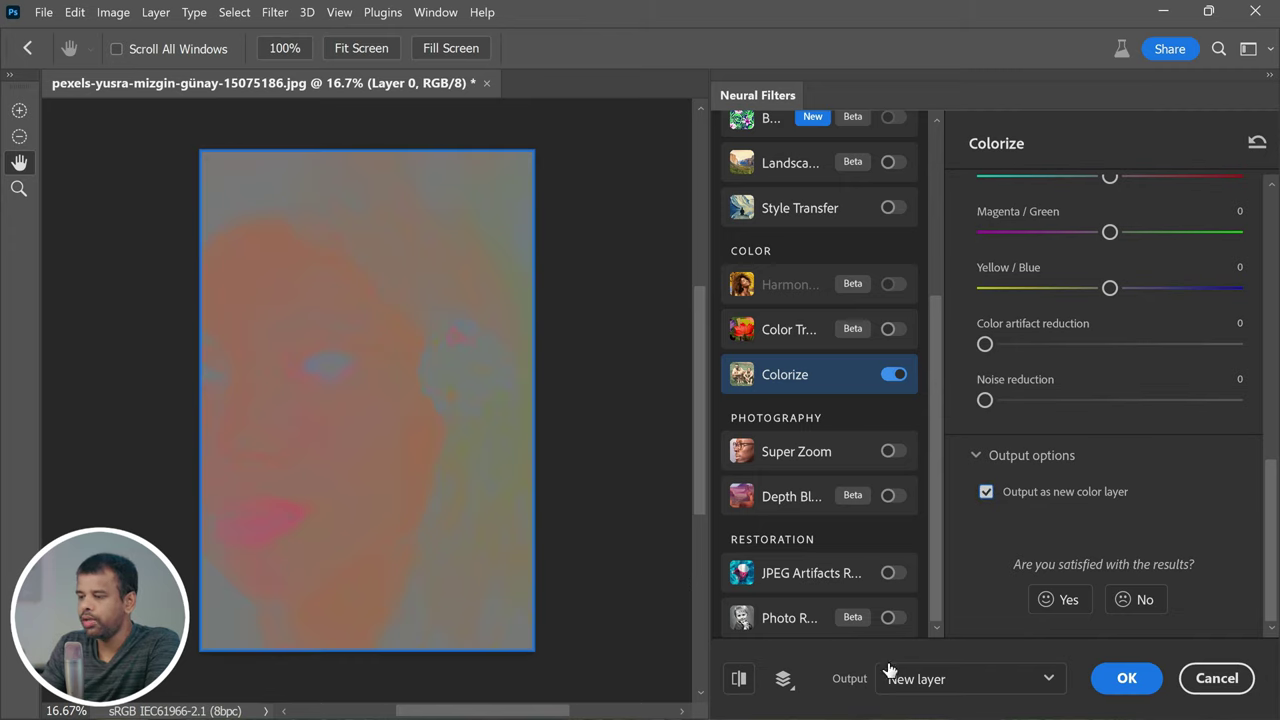
{"action": "left_click", "coordinate": [1127, 678]}
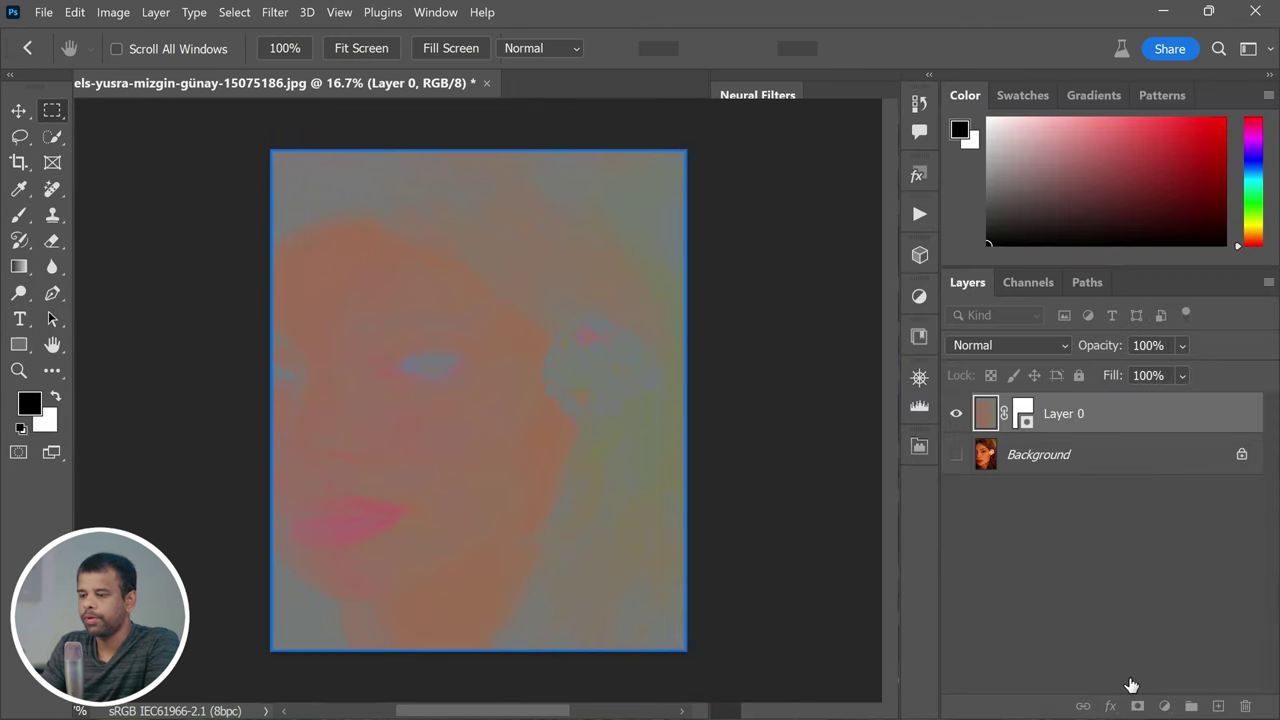
- Add a new Color-blend layer above Layer 1 and choose a 200 px Soft Round brush
{"action": "key", "text": "v"}
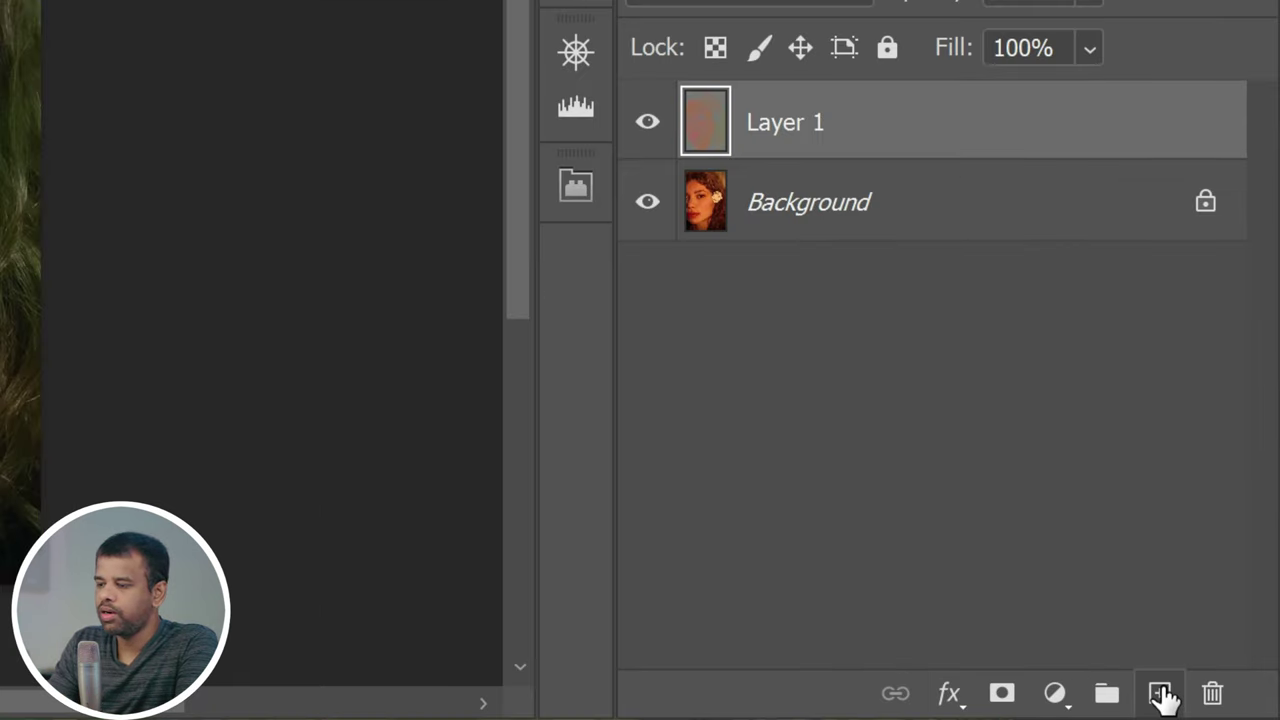
{"action": "left_click", "coordinate": [1218, 706]}
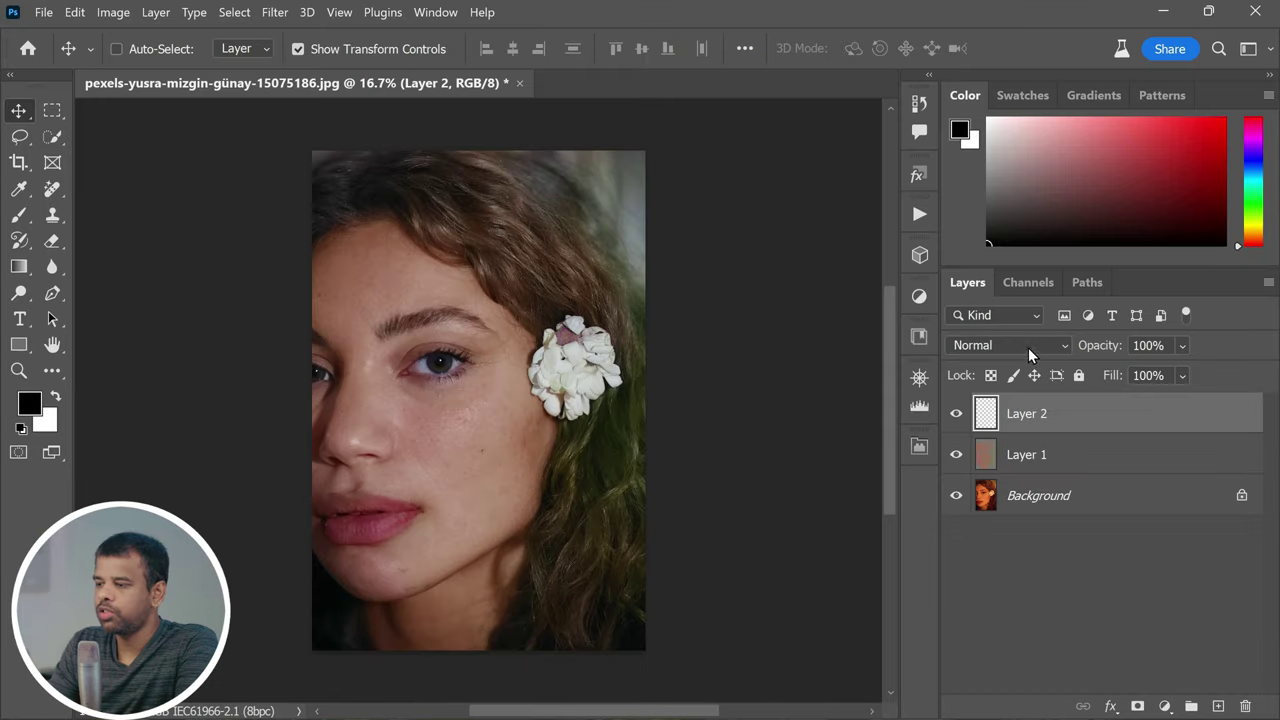
{"action": "left_click", "coordinate": [1030, 352]}
{"action": "left_click", "coordinate": [1012, 684]}
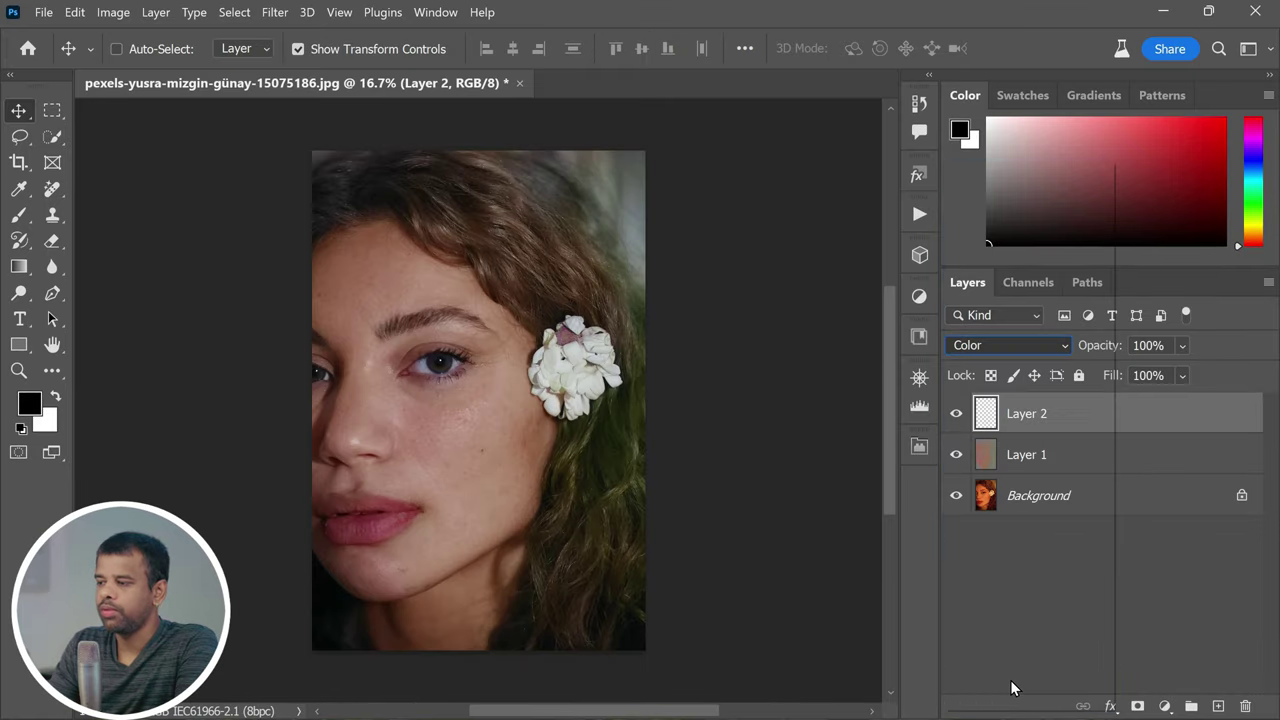
{"action": "left_click", "coordinate": [19, 215]}
{"action": "left_click", "coordinate": [146, 50]}
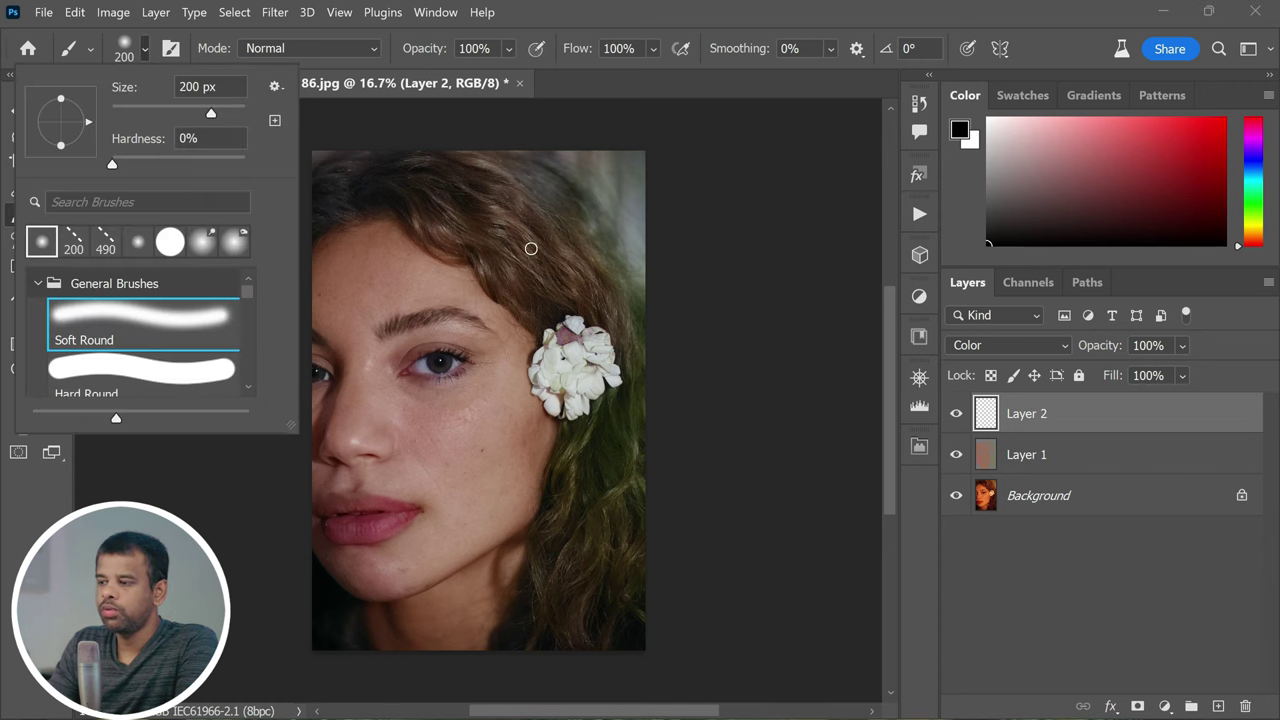
- Sample several brown tones from the hair and paint them over the orange hair
{"action": "scroll", "coordinate": [531, 248], "scroll_direction": "up", "scroll_amount": 3}
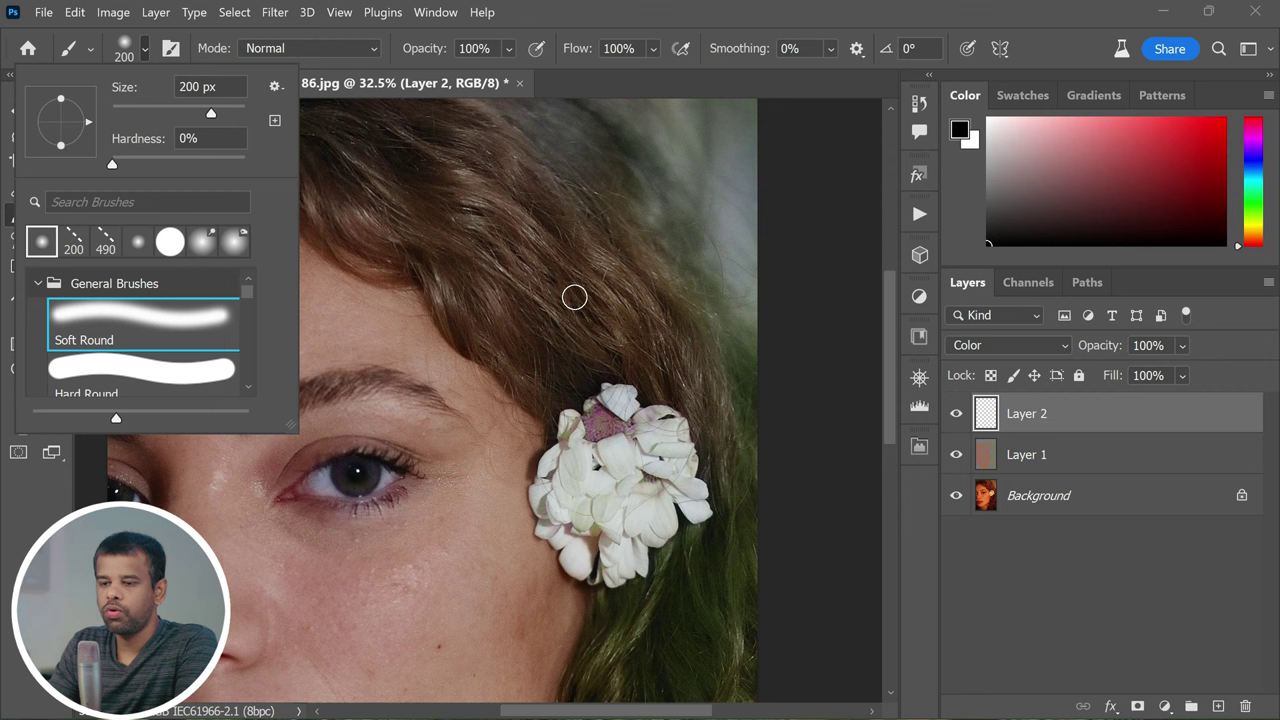
{"action": "scroll", "coordinate": [514, 235], "scroll_direction": "down", "scroll_amount": 1}
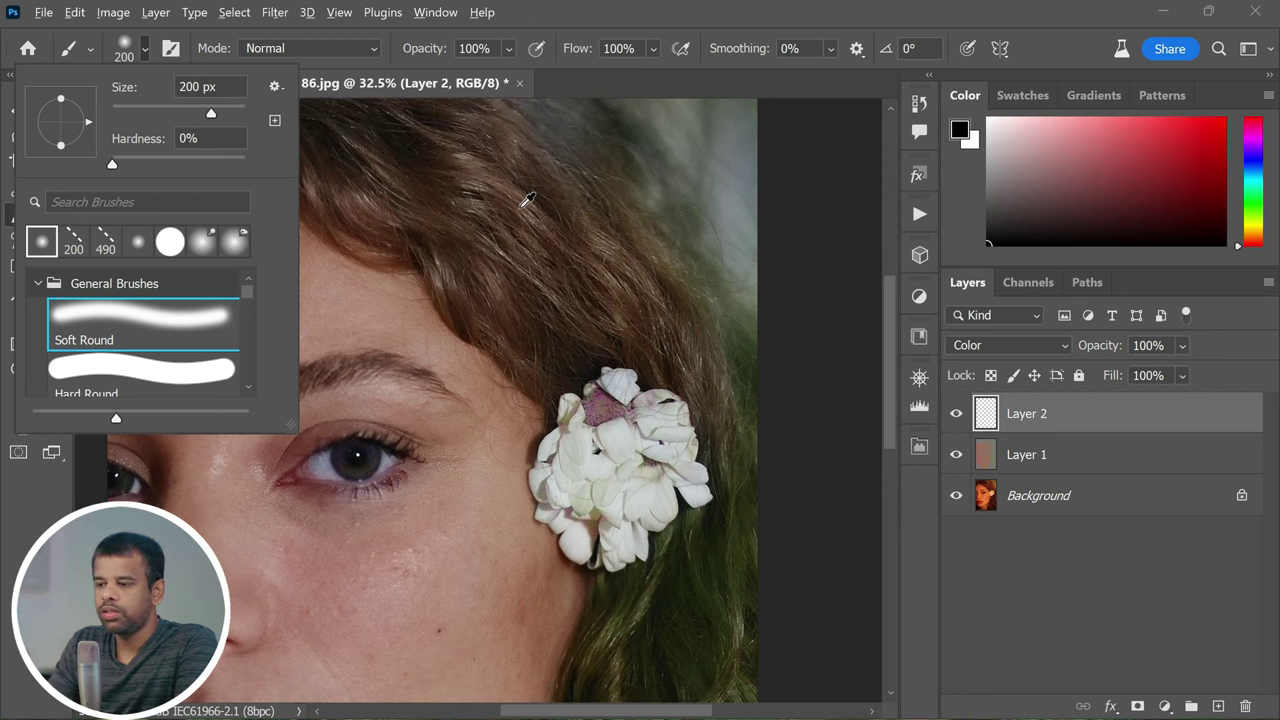
{"action": "left_click", "coordinate": [526, 204], "text": "alt"}
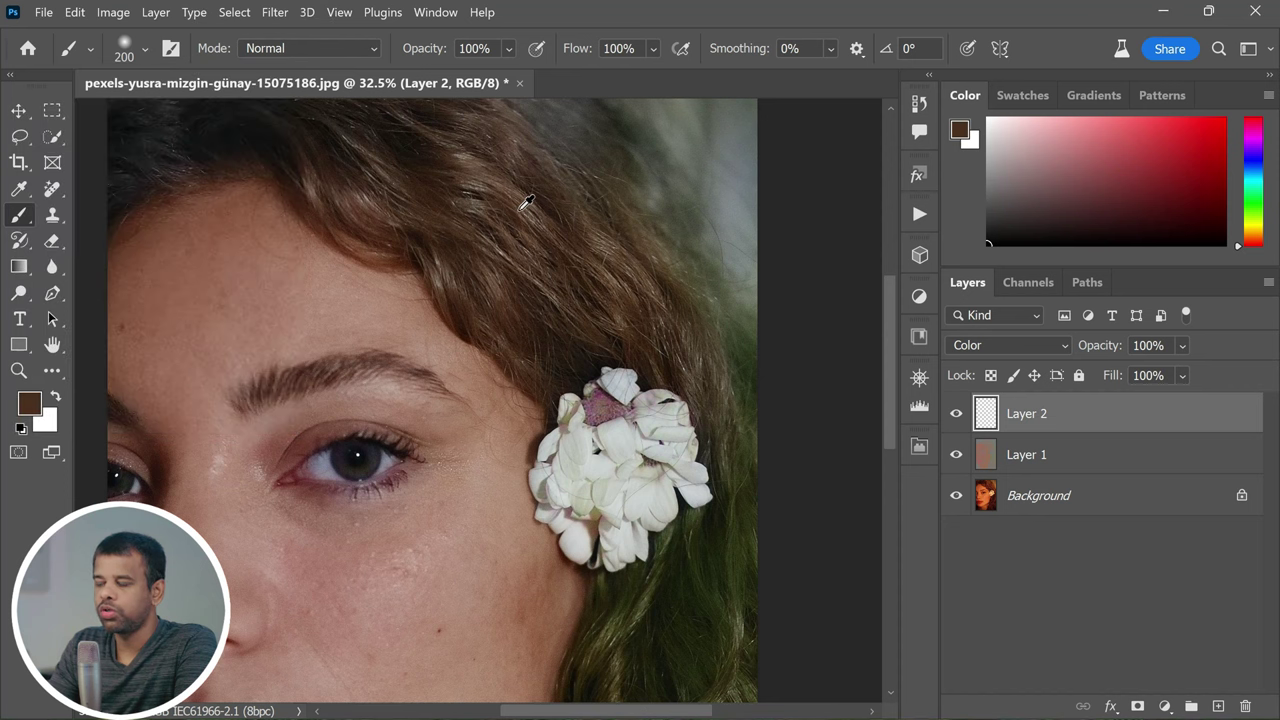
{"action": "left_click", "coordinate": [645, 318], "text": "alt"}
{"action": "scroll", "coordinate": [737, 449], "scroll_direction": "down", "scroll_amount": 3}
{"action": "scroll", "coordinate": [730, 311], "scroll_direction": "down", "scroll_amount": 2}
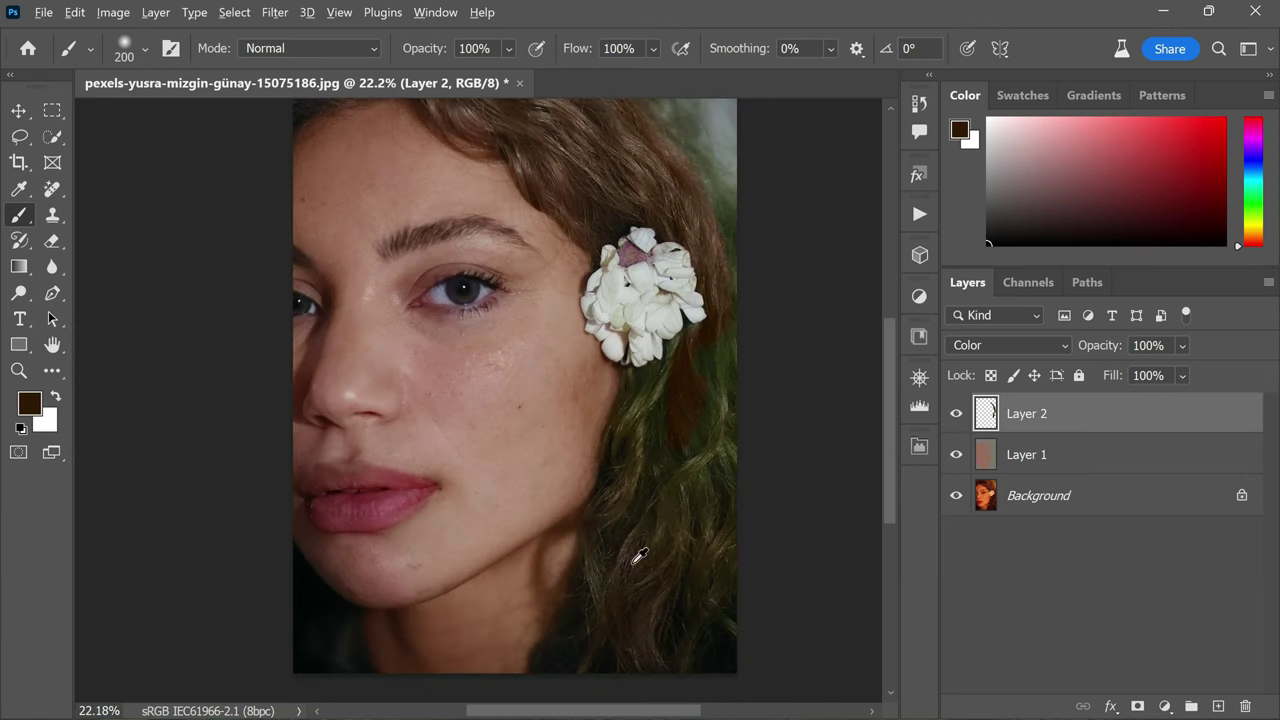
{"action": "scroll", "coordinate": [689, 341], "scroll_direction": "up", "scroll_amount": 3}
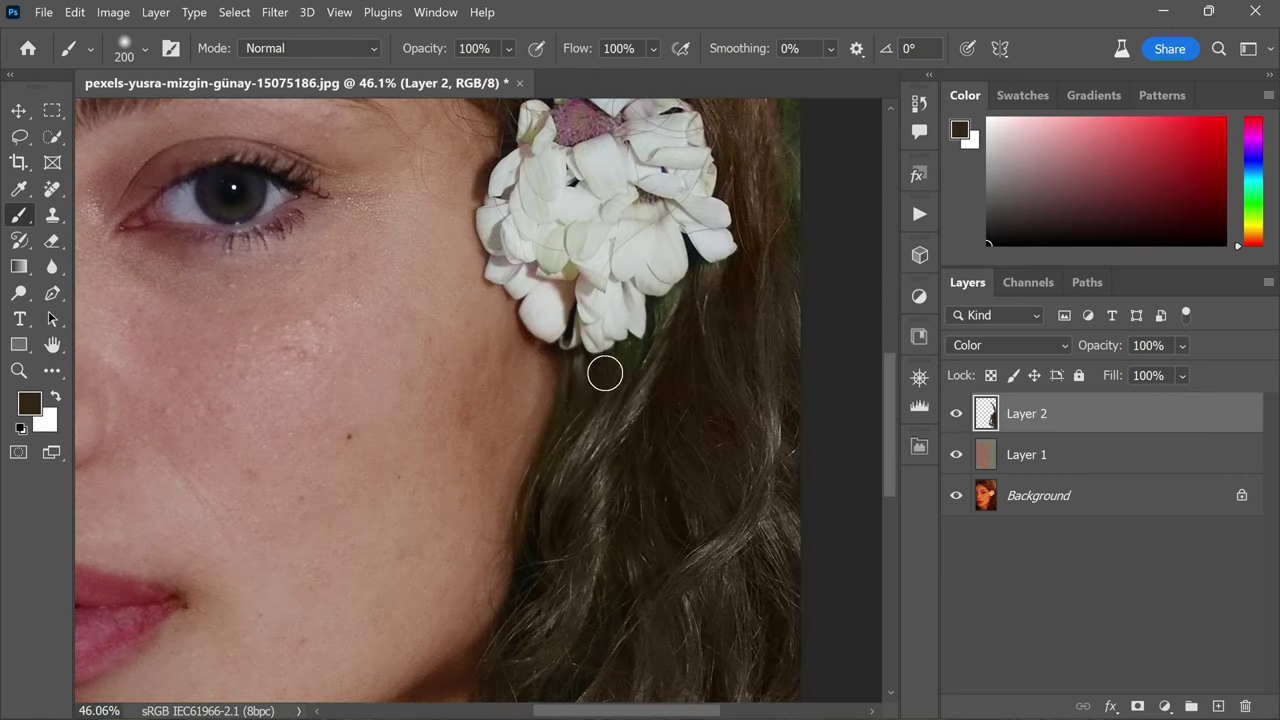
{"action": "scroll", "coordinate": [763, 375], "scroll_direction": "down", "scroll_amount": 1}
{"action": "left_click", "coordinate": [777, 293], "text": "alt"}
{"action": "left_click", "coordinate": [763, 424], "text": "alt"}
- Paint with a darker brown at varied brush sizes, then sample the light grey backdrop
{"action": "scroll", "coordinate": [763, 424], "scroll_direction": "down", "scroll_amount": 2}
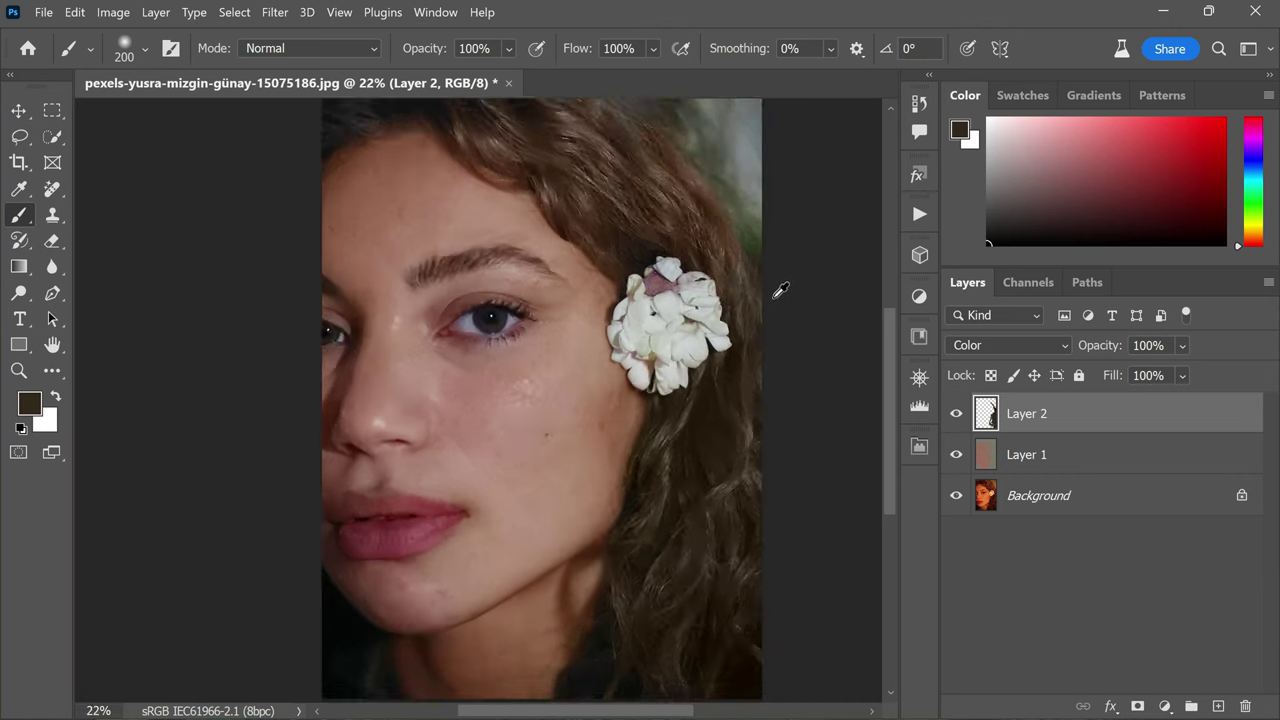
{"action": "scroll", "coordinate": [494, 220], "scroll_direction": "up", "scroll_amount": 1}
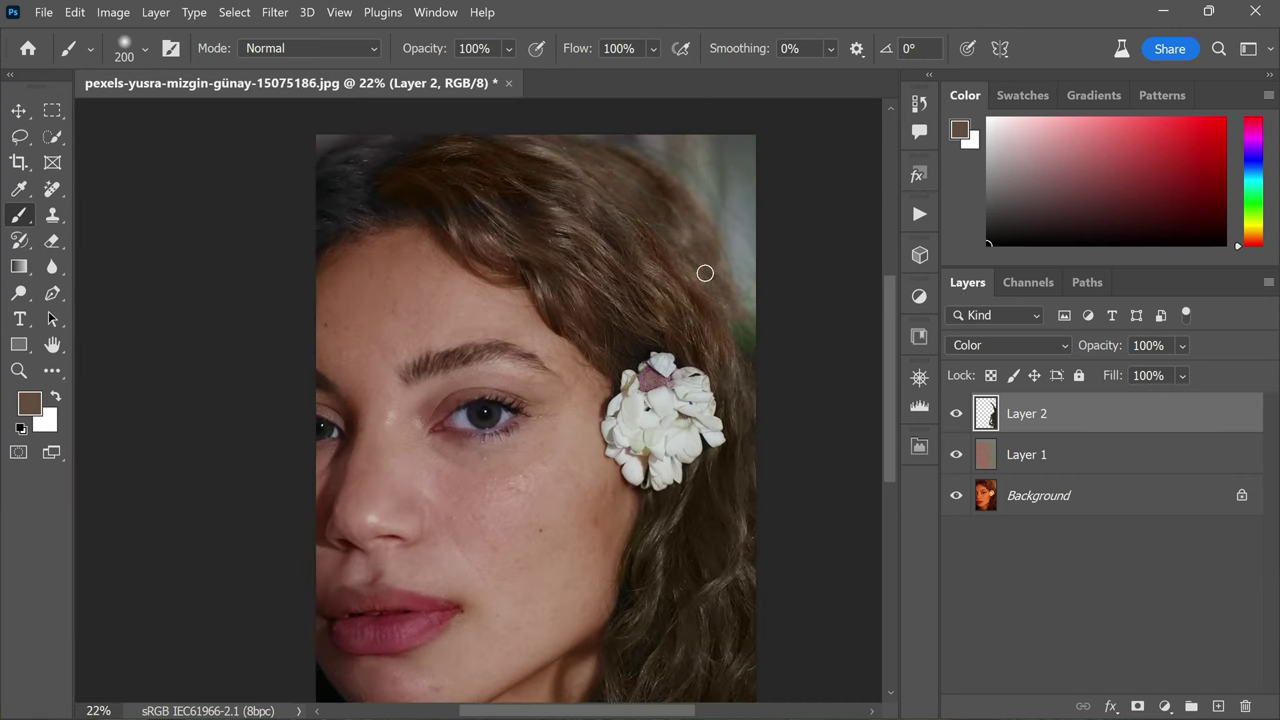
{"action": "scroll", "coordinate": [740, 574], "scroll_direction": "down", "scroll_amount": 2}
{"action": "scroll", "coordinate": [740, 574], "scroll_direction": "up", "scroll_amount": 3}
{"action": "left_click", "coordinate": [634, 220], "text": "alt"}
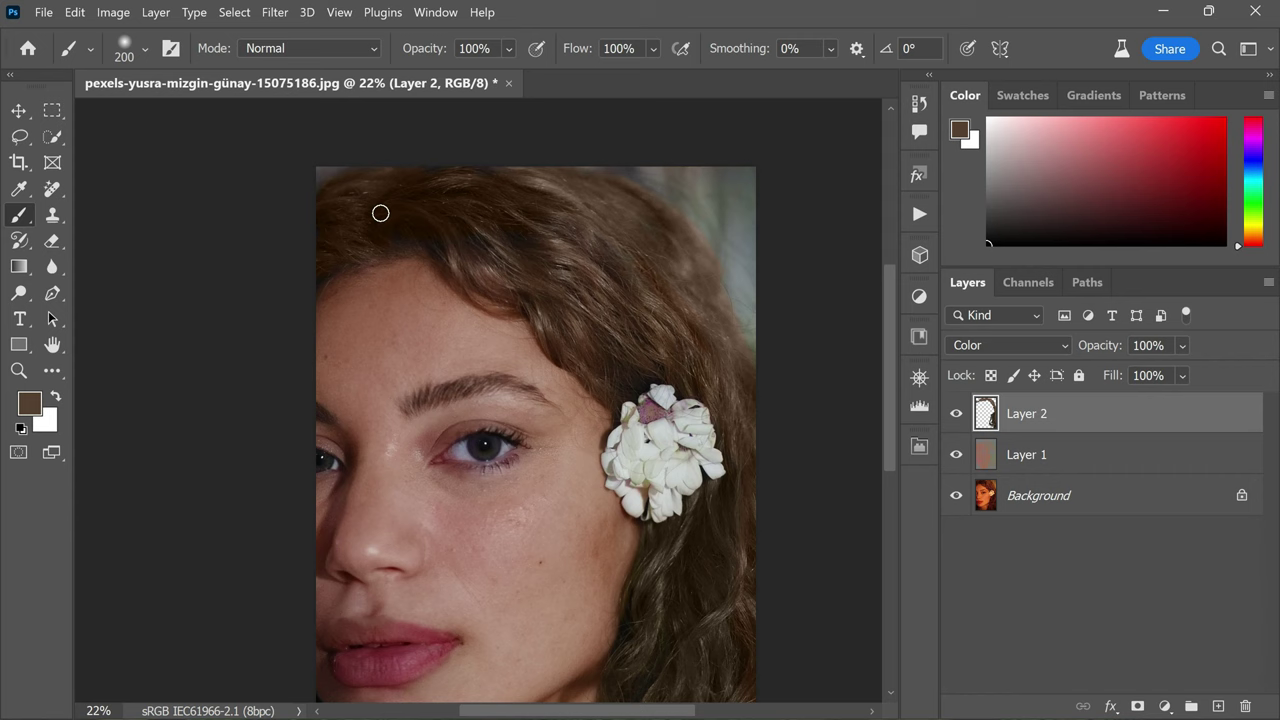
{"action": "scroll", "coordinate": [531, 237], "scroll_direction": "down", "scroll_amount": 1}
{"action": "key", "text": "bracketright"}
{"action": "key", "text": "bracketright"}
{"action": "key", "text": "bracketright"}
{"action": "key", "text": "bracketright"}
{"action": "key", "text": "bracketright"}
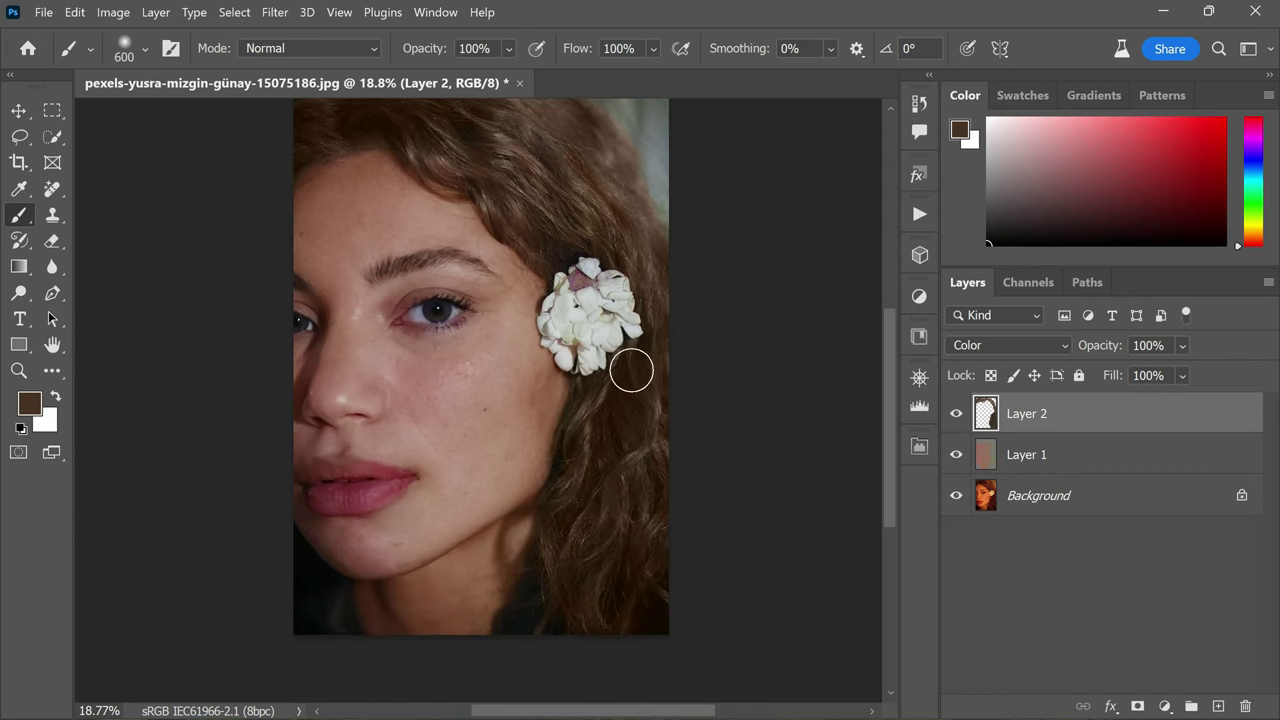
{"action": "key", "text": "bracketleft"}
{"action": "key", "text": "bracketleft"}
{"action": "key", "text": "bracketleft"}
{"action": "key", "text": "bracketleft"}
{"action": "key", "text": "bracketleft"}
{"action": "key", "text": "bracketleft"}
{"action": "key", "text": "bracketleft"}
{"action": "key", "text": "bracketleft"}
{"action": "scroll", "coordinate": [570, 410], "scroll_direction": "up", "scroll_amount": 8}
{"action": "scroll", "coordinate": [529, 369], "scroll_direction": "down", "scroll_amount": 8}
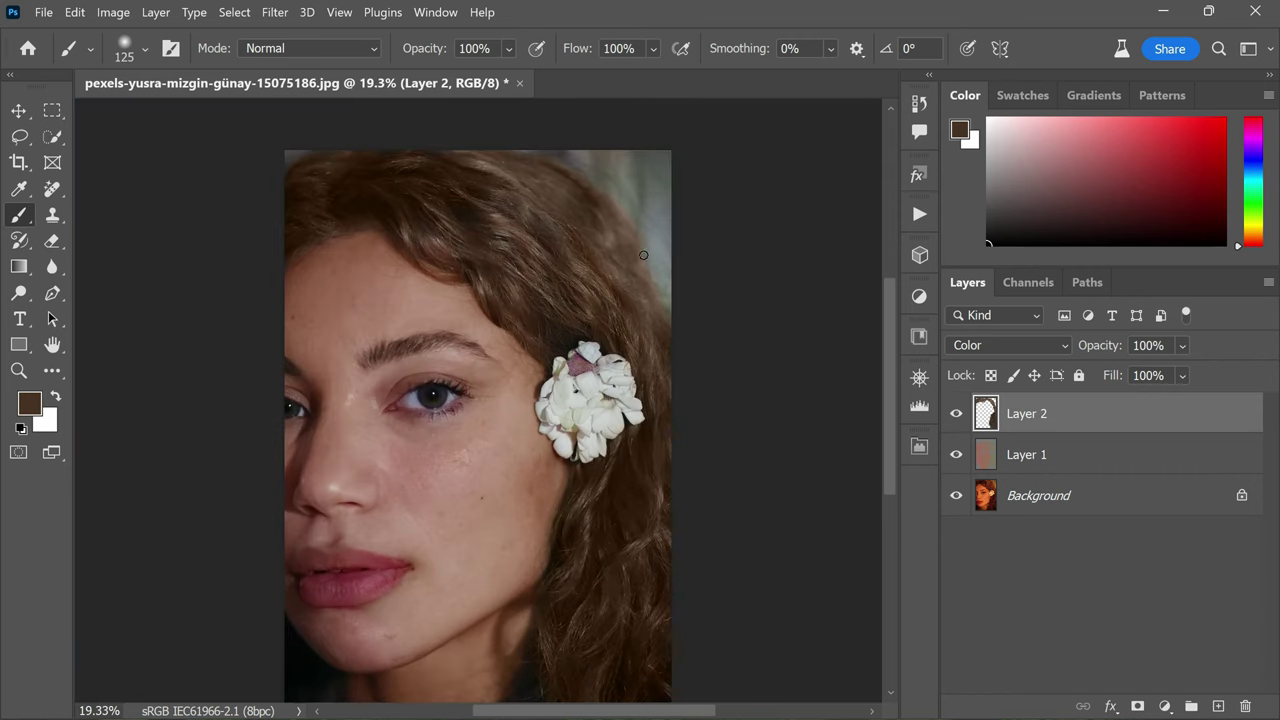
{"action": "left_click", "coordinate": [667, 214], "text": "alt"}
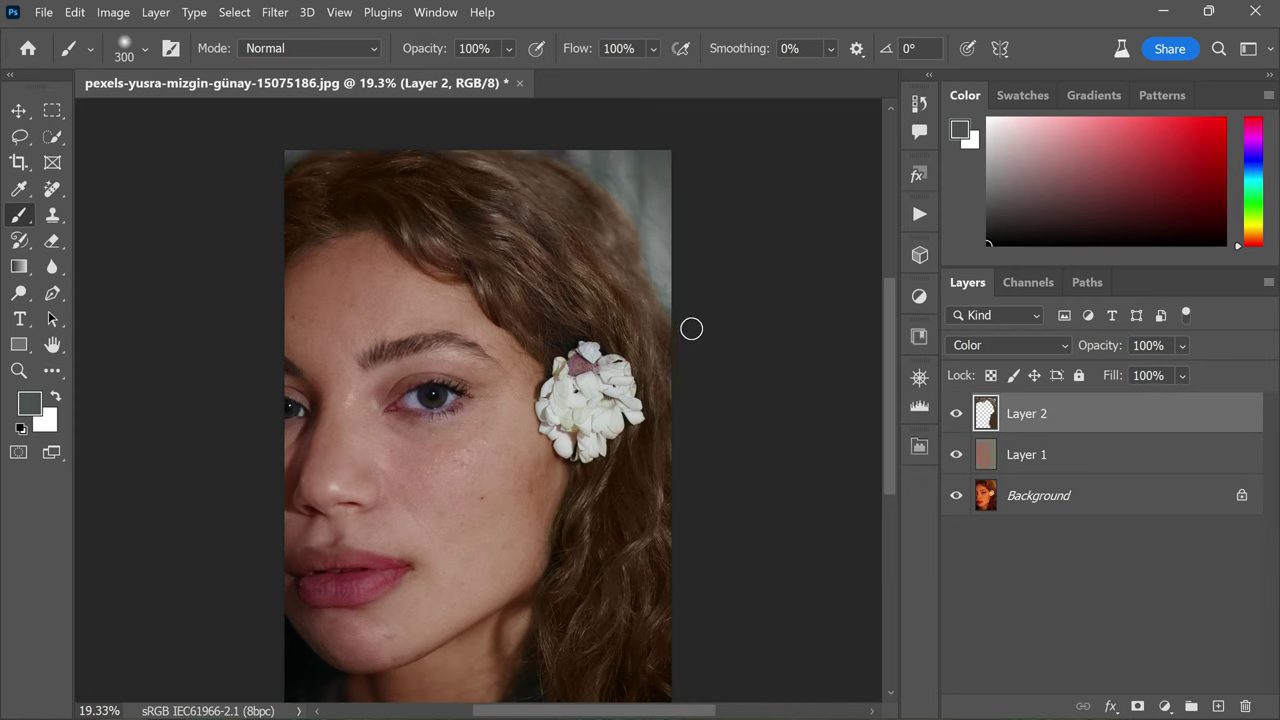
{"action": "scroll", "coordinate": [717, 372], "scroll_direction": "down", "scroll_amount": 3}
{"action": "scroll", "coordinate": [525, 470], "scroll_direction": "up", "scroll_amount": 1}
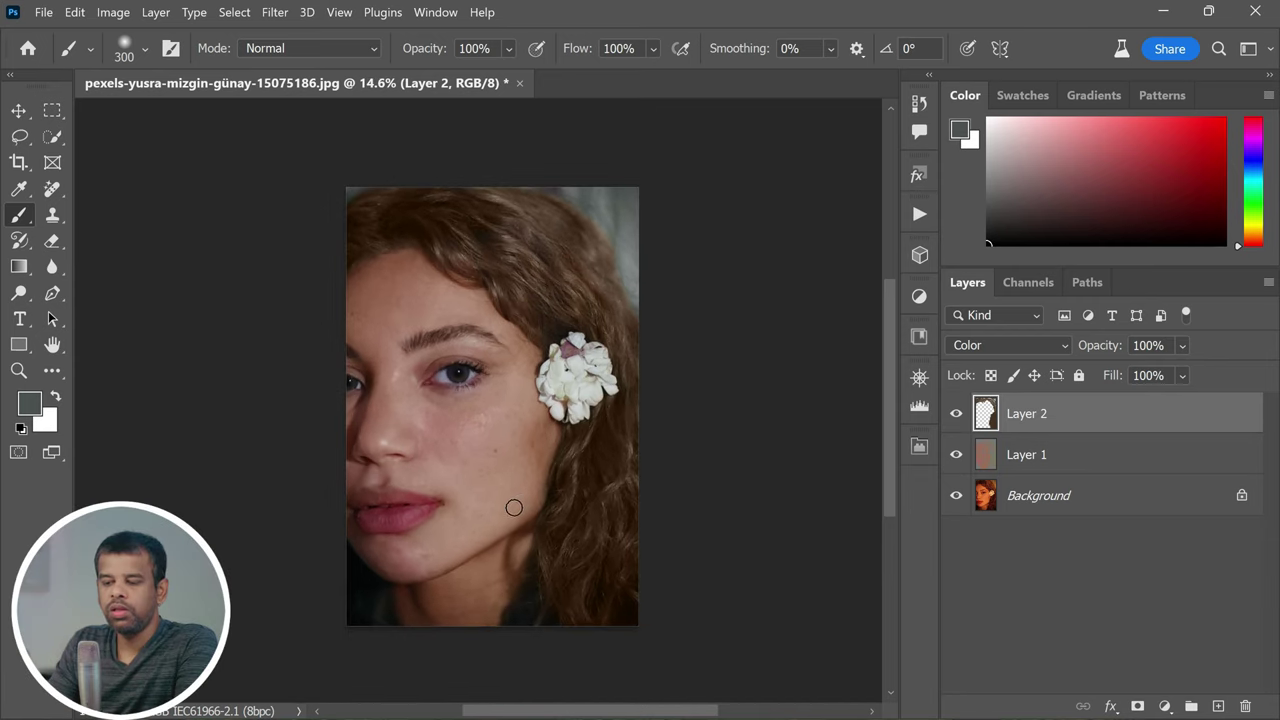
{"action": "scroll", "coordinate": [510, 507], "scroll_direction": "up", "scroll_amount": 1}
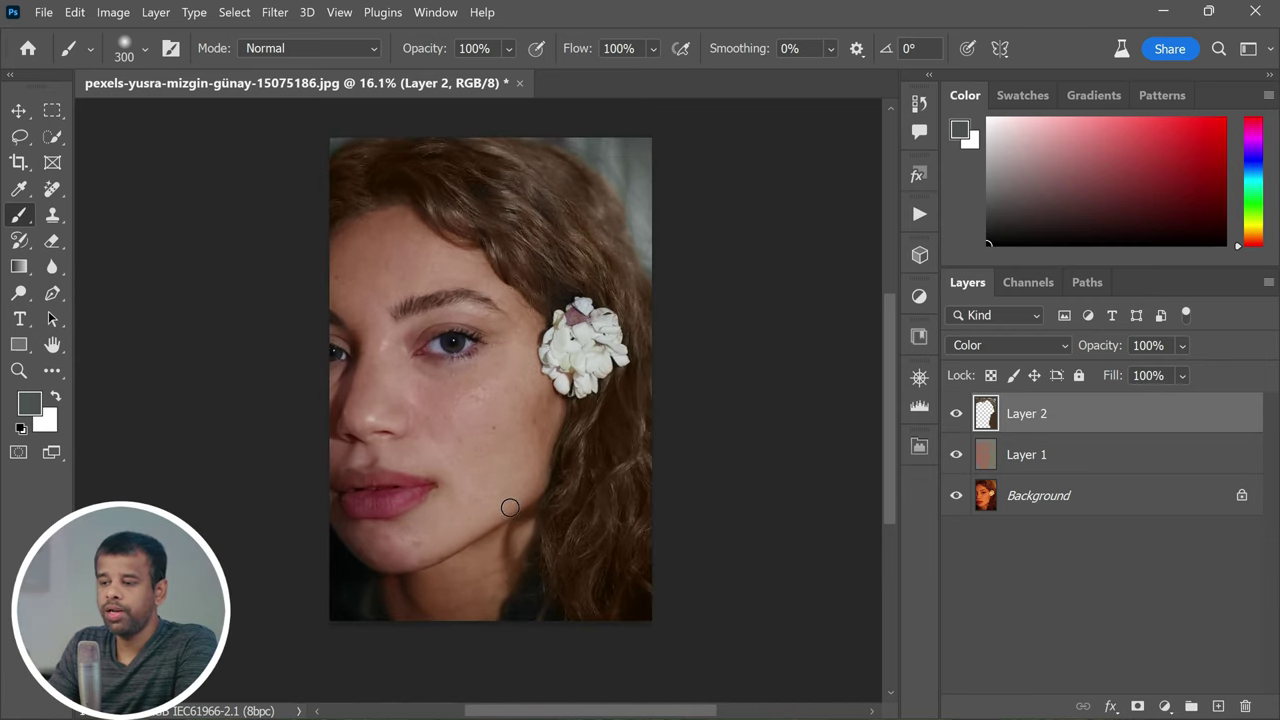
- Add a Color Lookup layer using the Kodak 5205 Fuji 3510 LUT and collapse Properties
{"action": "left_click", "coordinate": [1165, 704]}
{"action": "left_click", "coordinate": [1170, 597]}
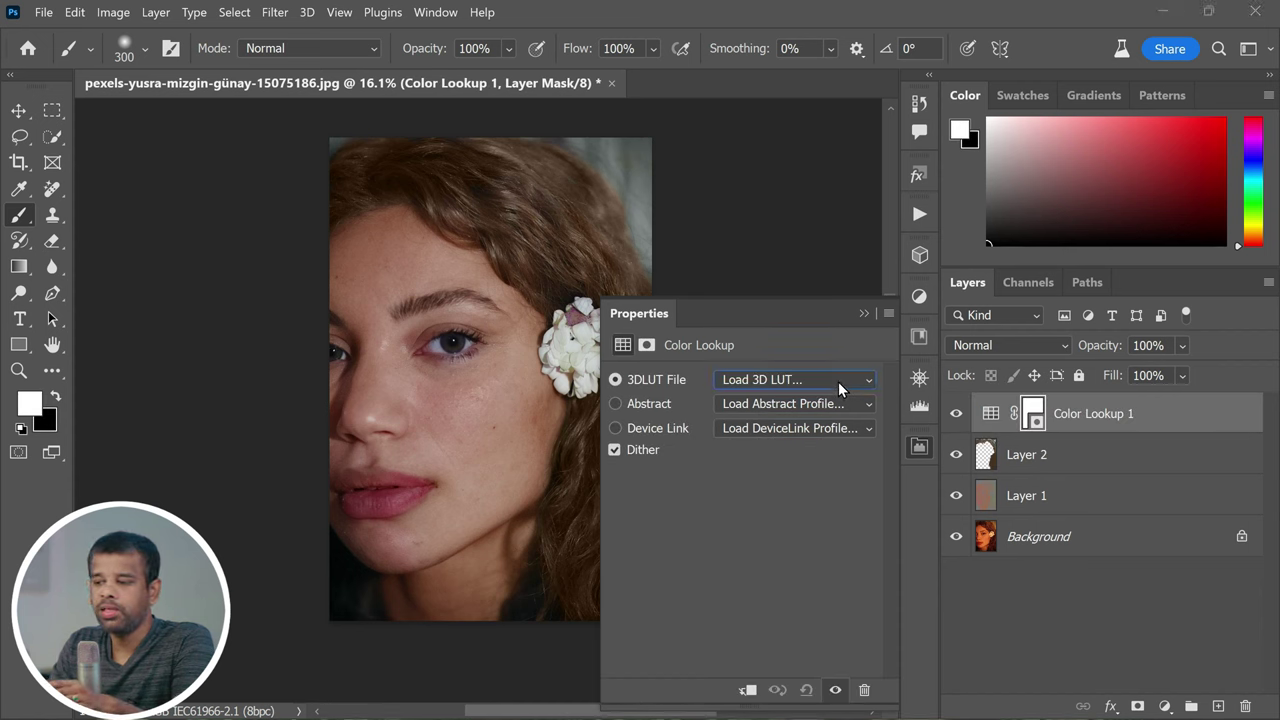
{"action": "left_click", "coordinate": [838, 381]}
{"action": "left_click", "coordinate": [806, 405]}
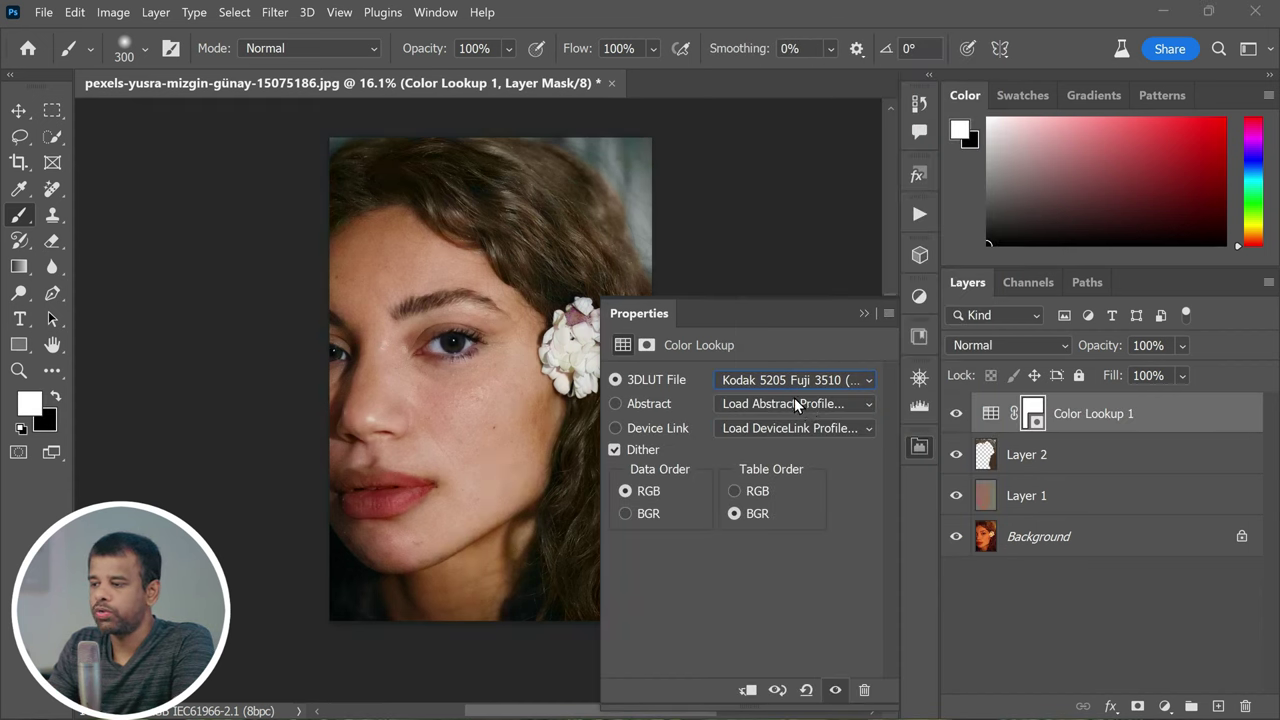
{"action": "left_click_drag", "start_coordinate": [532, 716], "coordinate": [555, 716]}
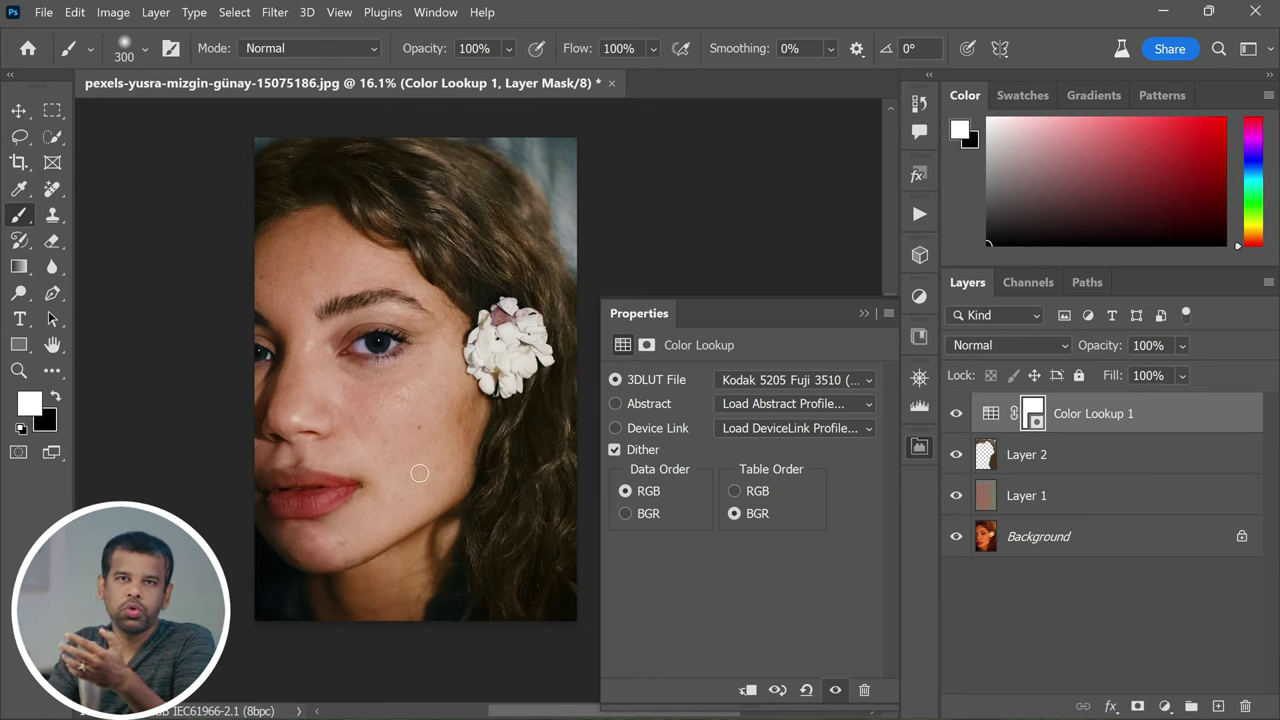
{"action": "left_click", "coordinate": [864, 313]}
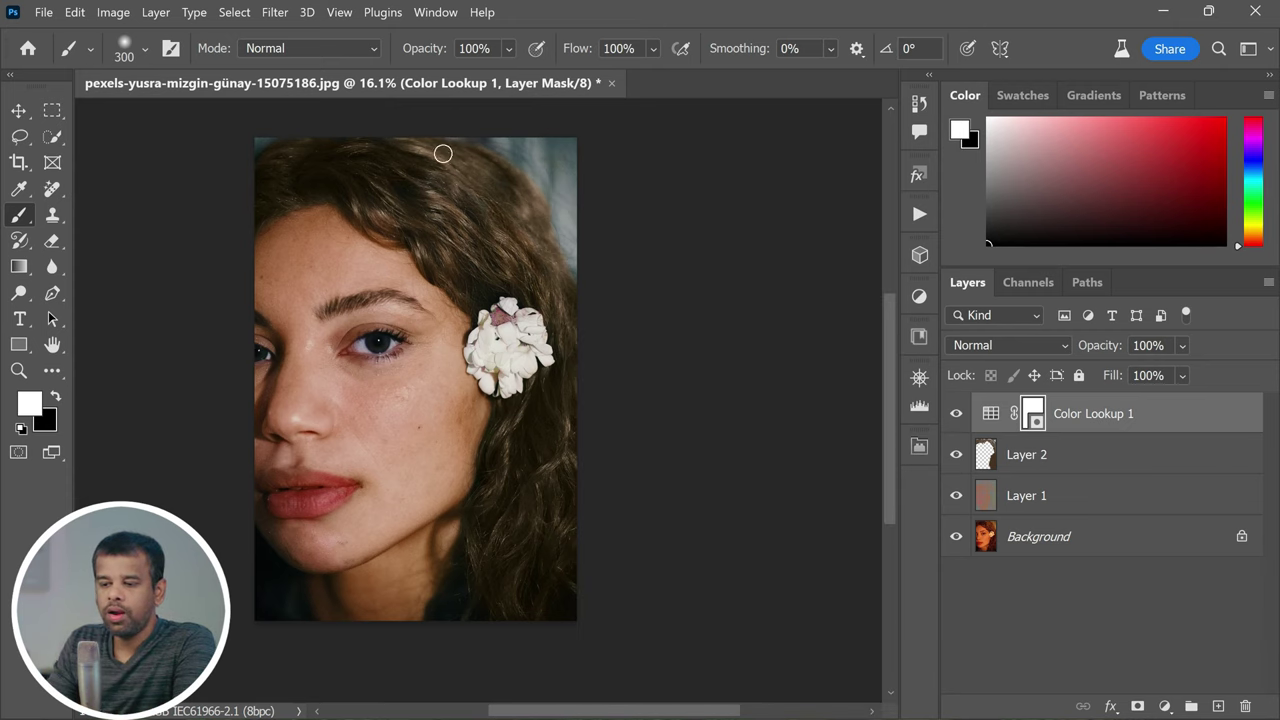
{"action": "left_click", "coordinate": [956, 539], "text": "alt"}
{"action": "left_click", "coordinate": [956, 539], "text": "alt"}
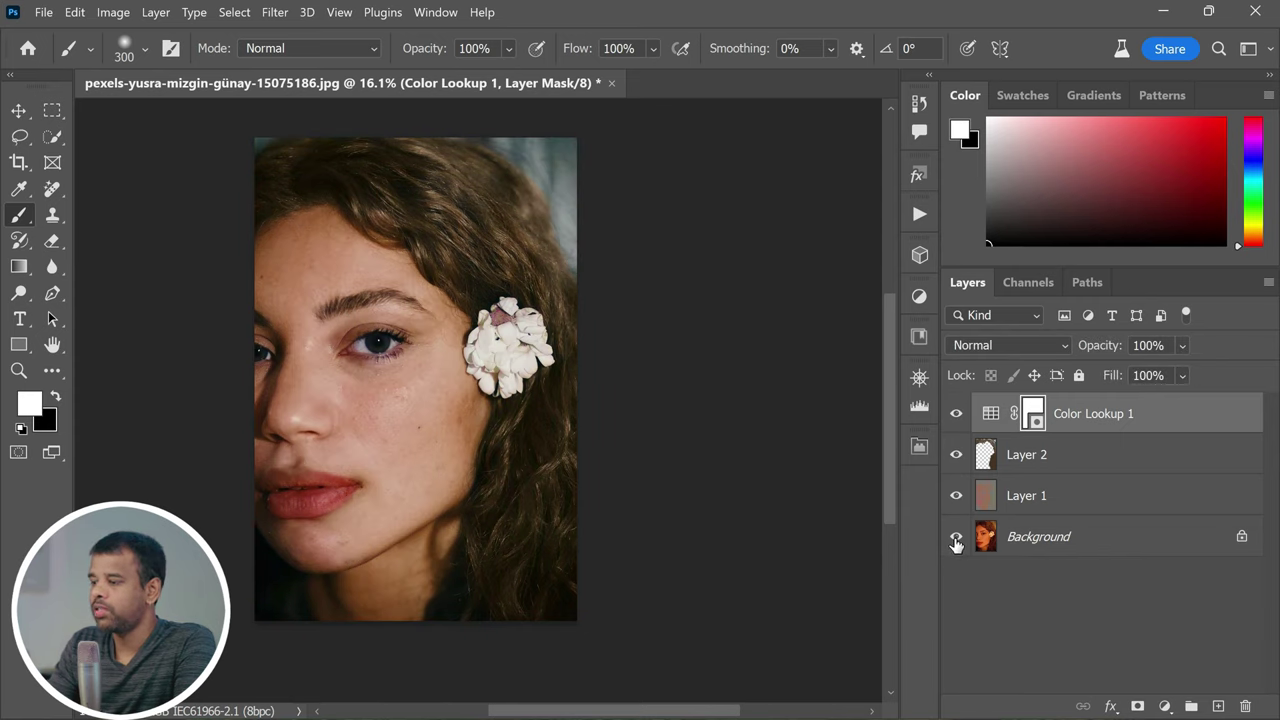
{"action": "left_click", "coordinate": [956, 539], "text": "alt"}
{"action": "left_click", "coordinate": [956, 539], "text": "alt"}
{"action": "left_click", "coordinate": [956, 539], "text": "alt"}
{"action": "left_click", "coordinate": [956, 539], "text": "alt"}
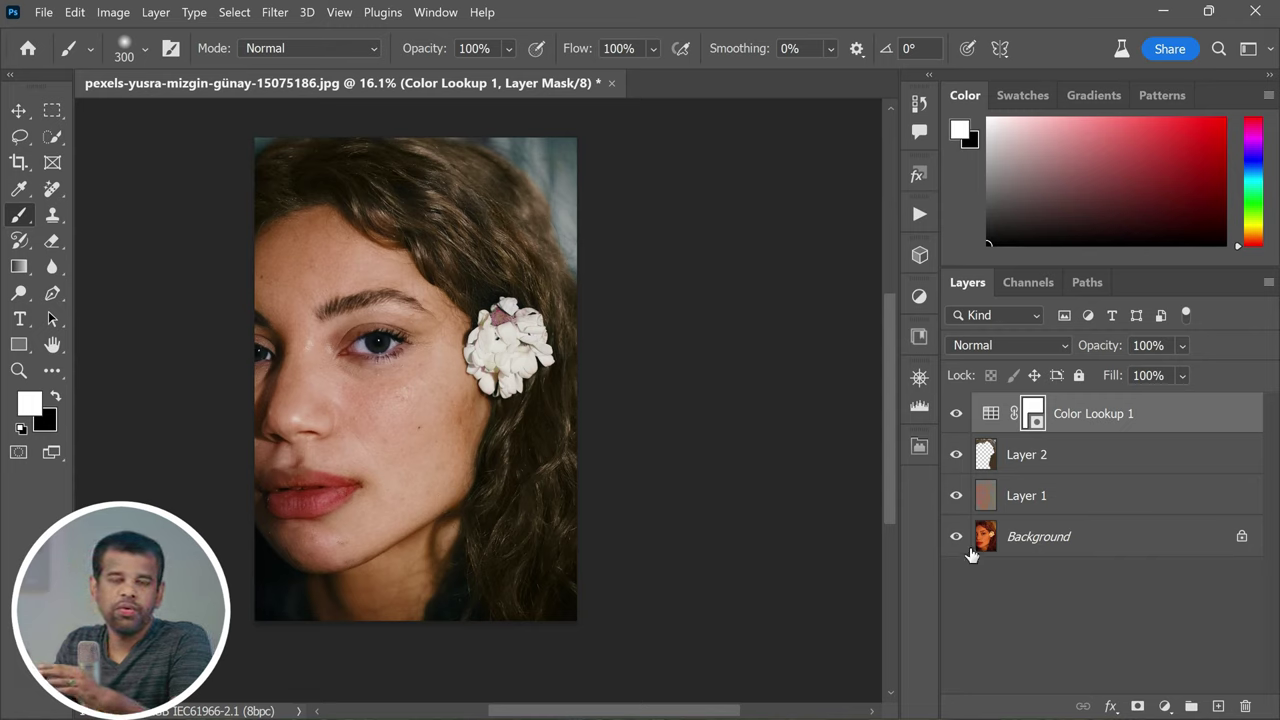
{"action": "left_click", "coordinate": [956, 539], "text": "alt"}
{"action": "left_click", "coordinate": [956, 539], "text": "alt"}
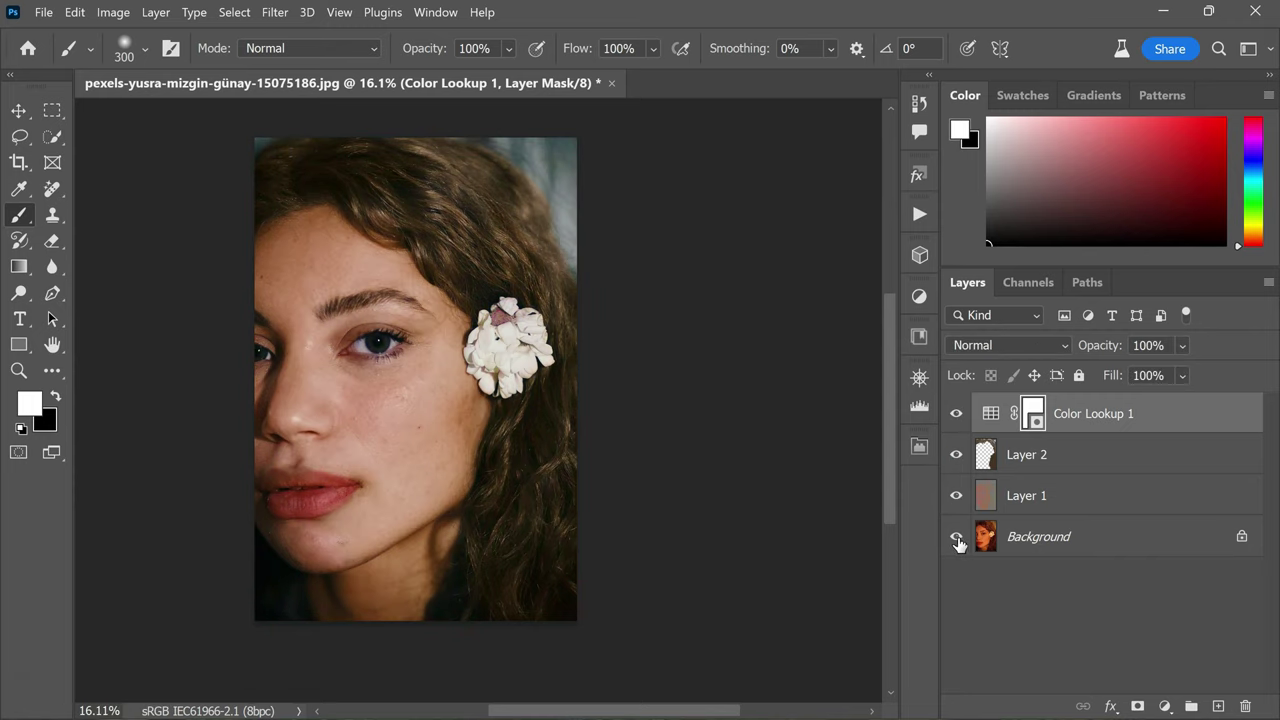